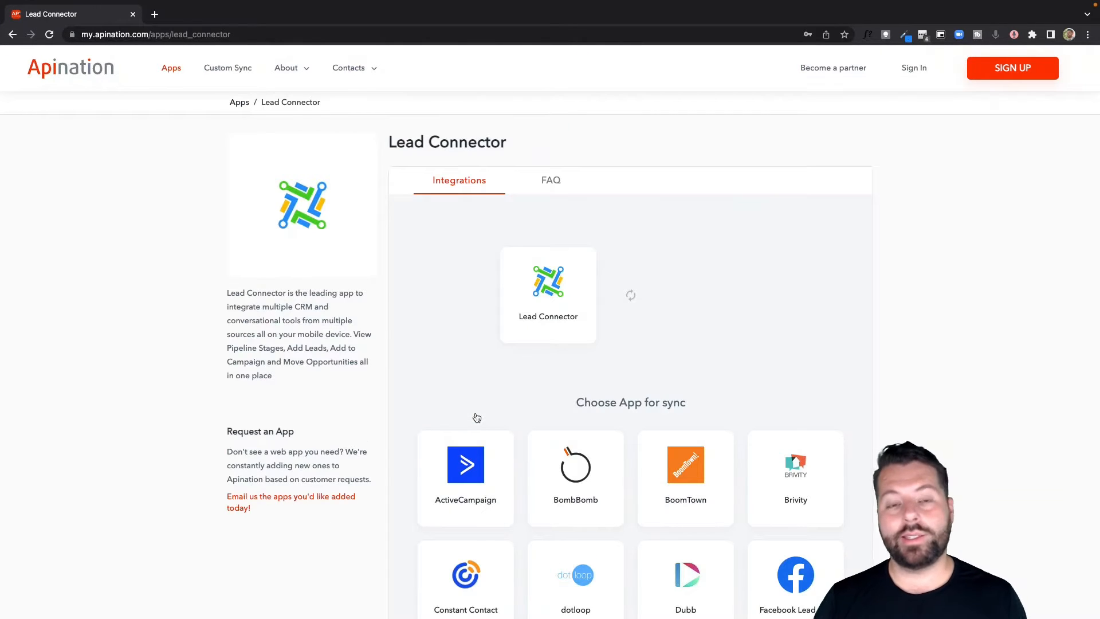
Choose LionDesk as the app to sync with Lead Connector and activate the LionDesk contacts to Lead Connector contacts sync
scroll(570, 376, "down", 1)
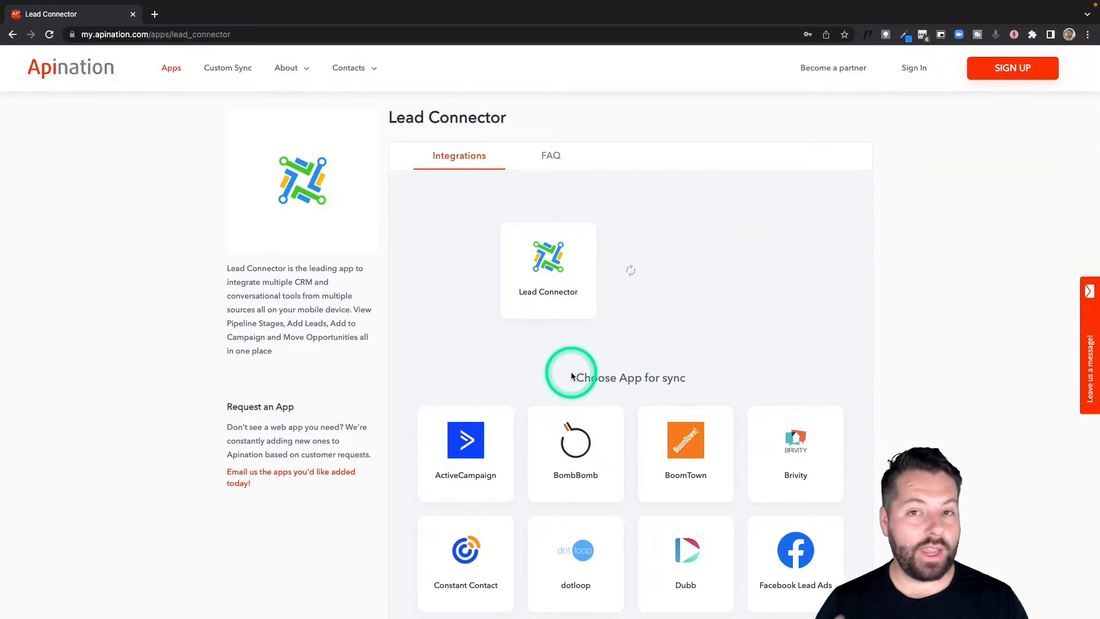
scroll(571, 375, "down", 5)
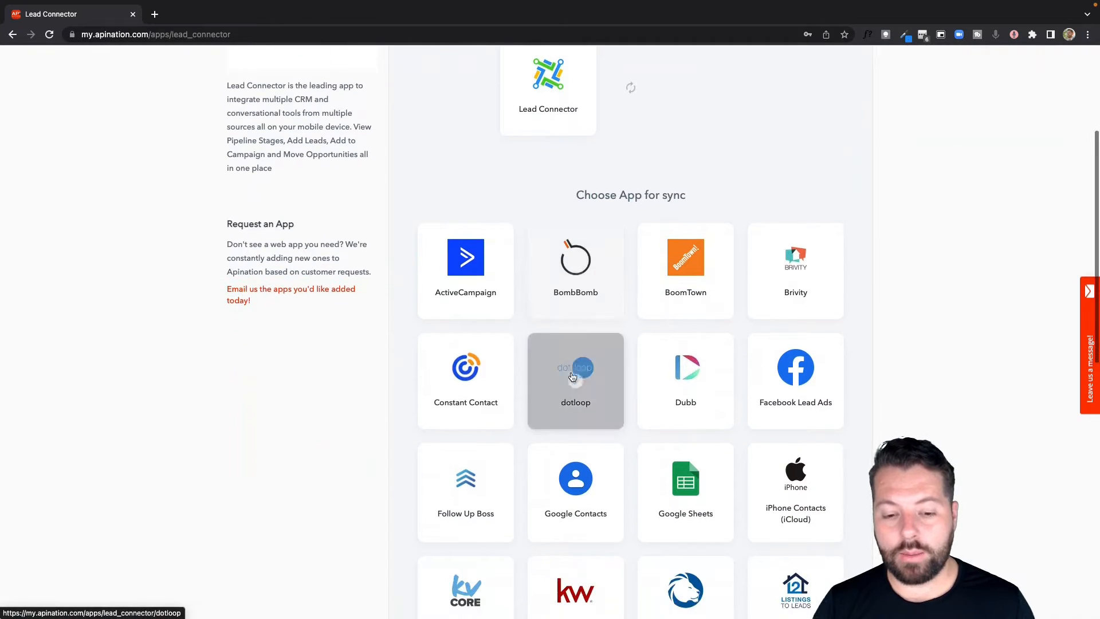
left_click(698, 566)
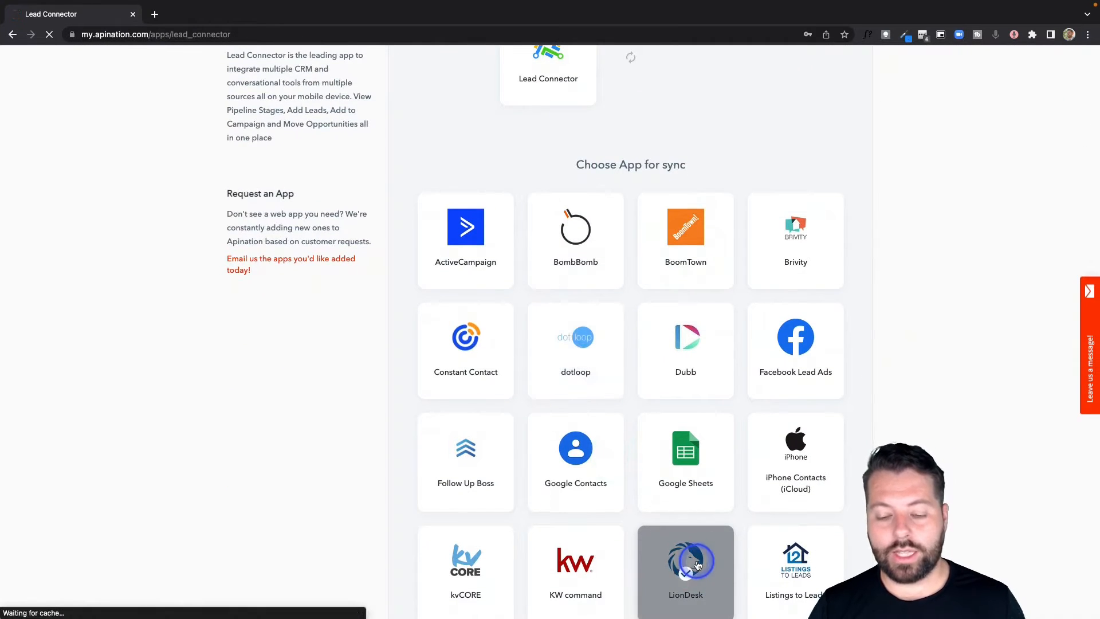
left_click(732, 417)
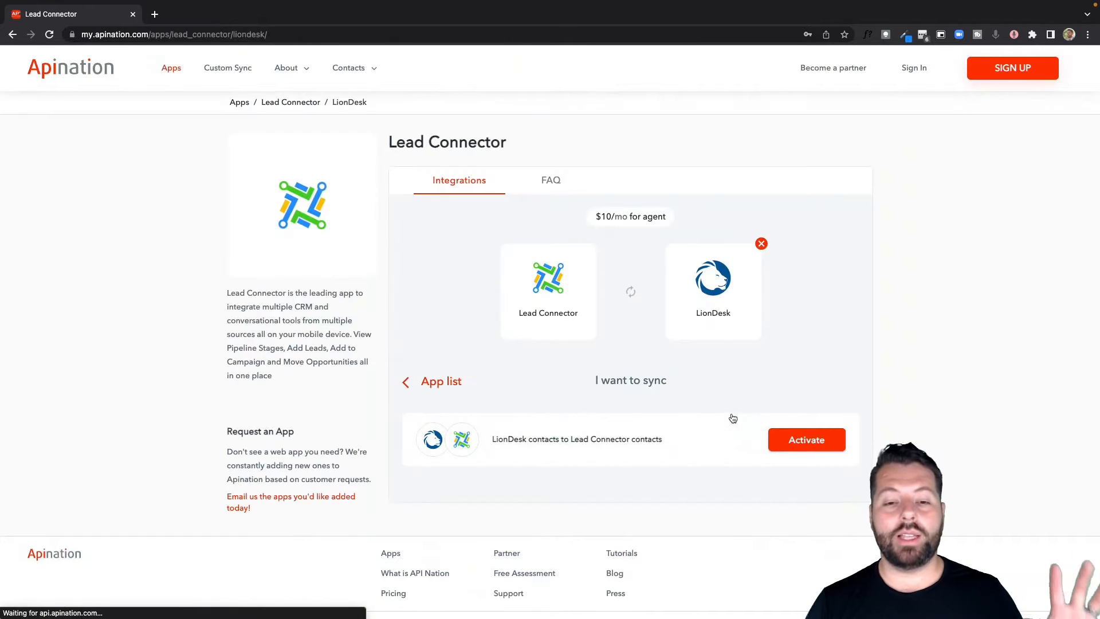
left_click(807, 441)
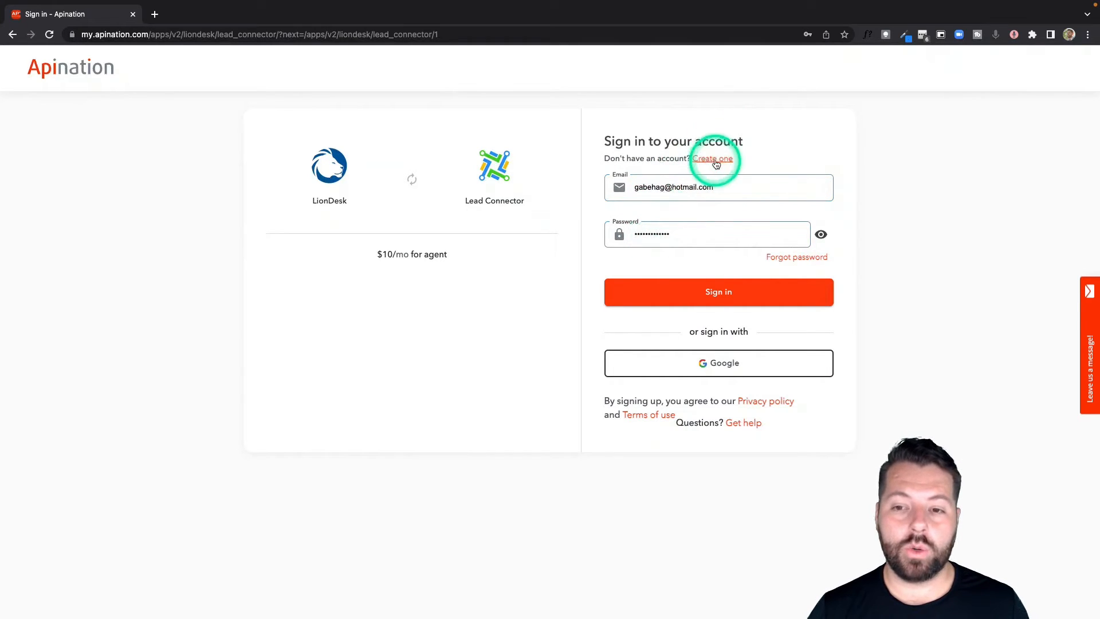
Sign in with a Google account and connect LionDesk, allowing API Nation to access its account data
left_click(708, 363)
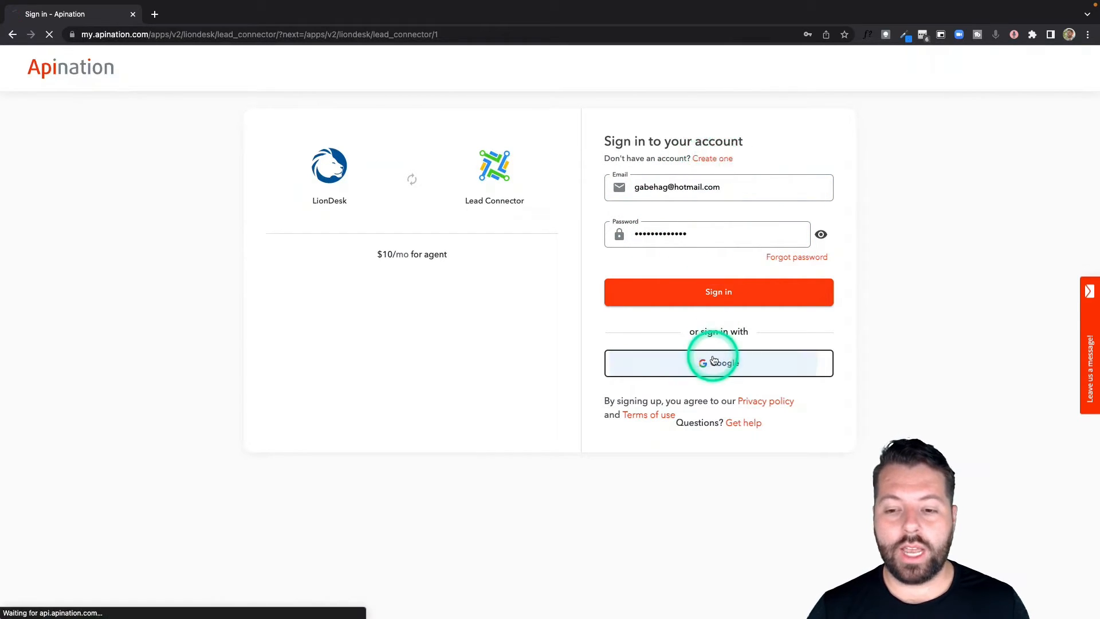
left_click(486, 302)
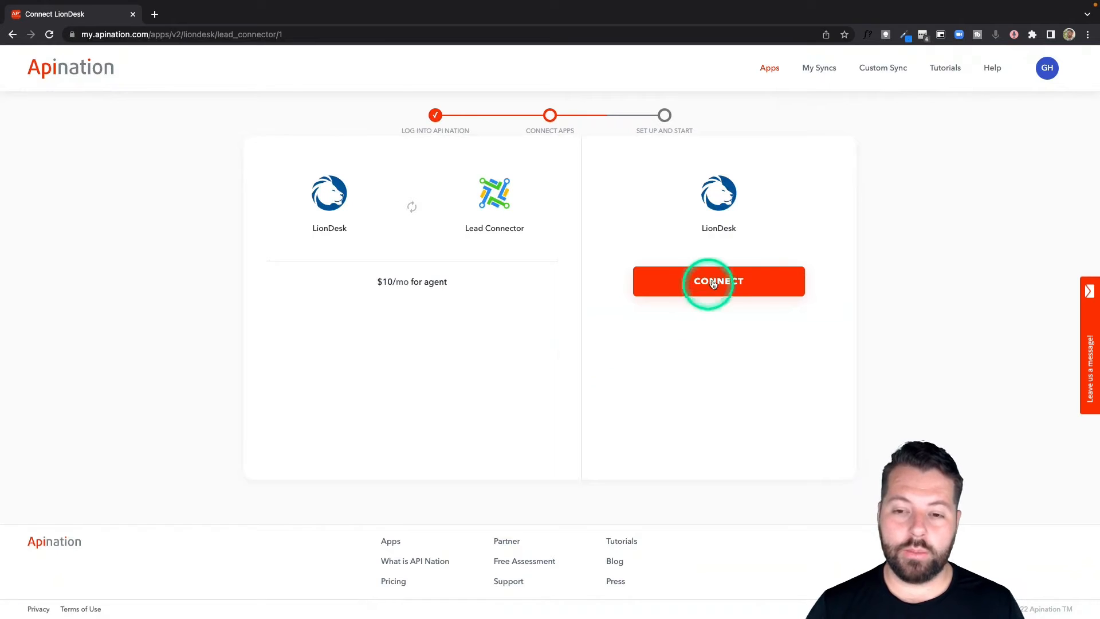
left_click(720, 281)
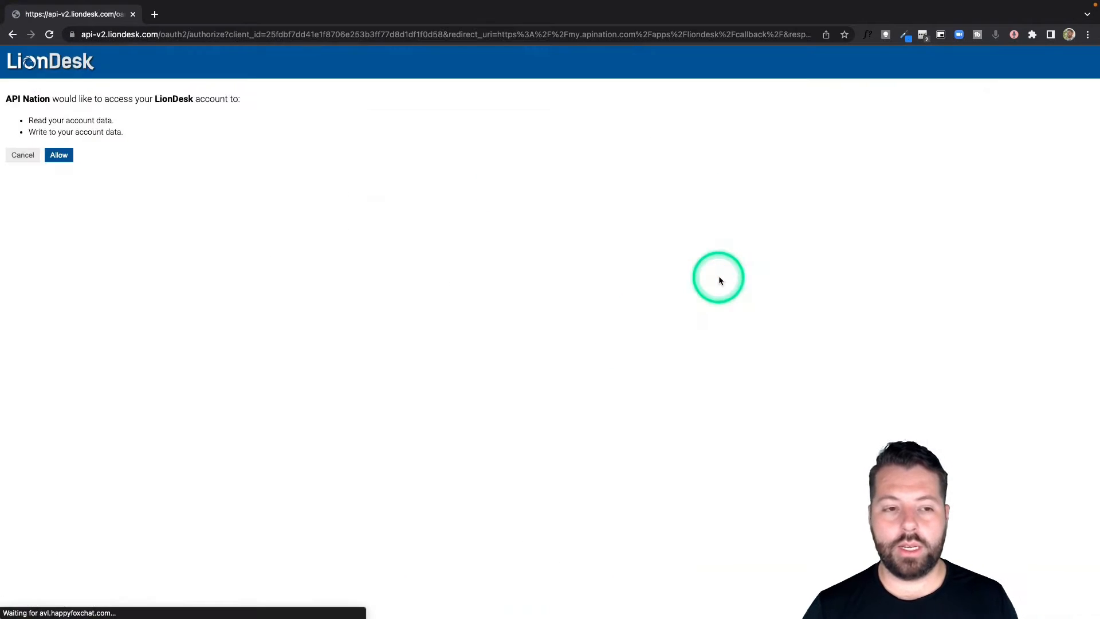
left_click(65, 156)
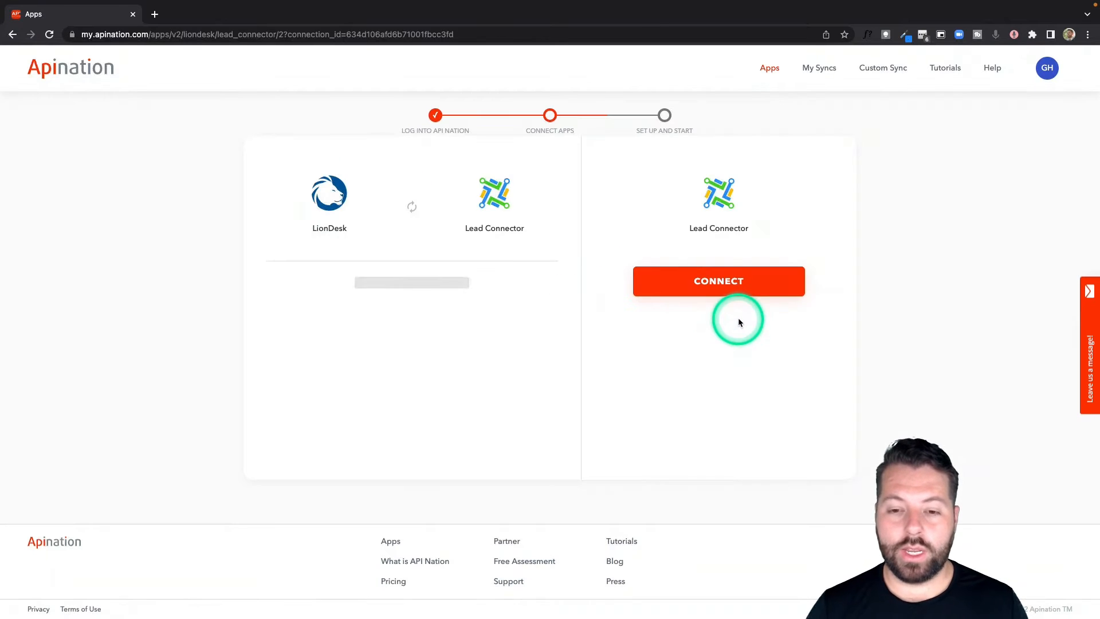
Connect Lead Connector through the first listed API Nation account and select that connection for the sync
left_click(740, 293)
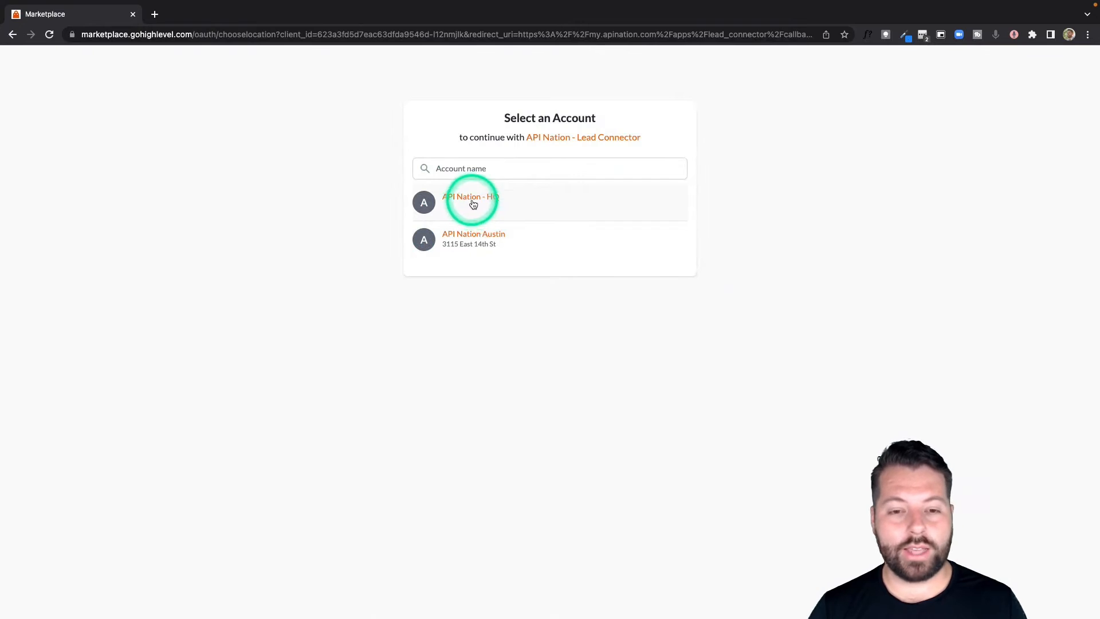
left_click(479, 201)
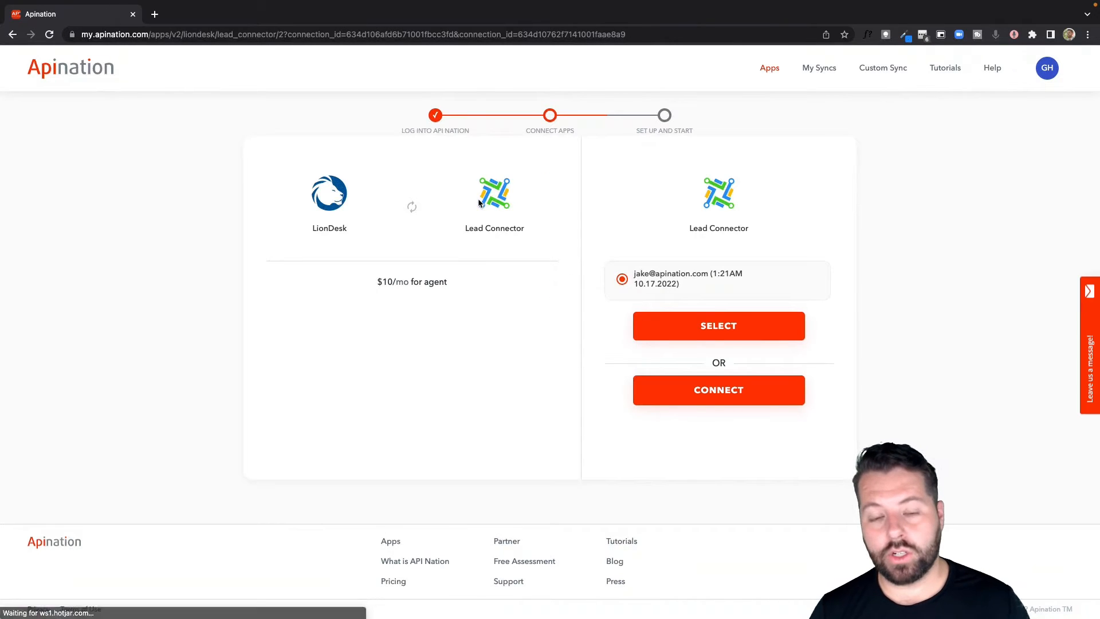
left_click(756, 298)
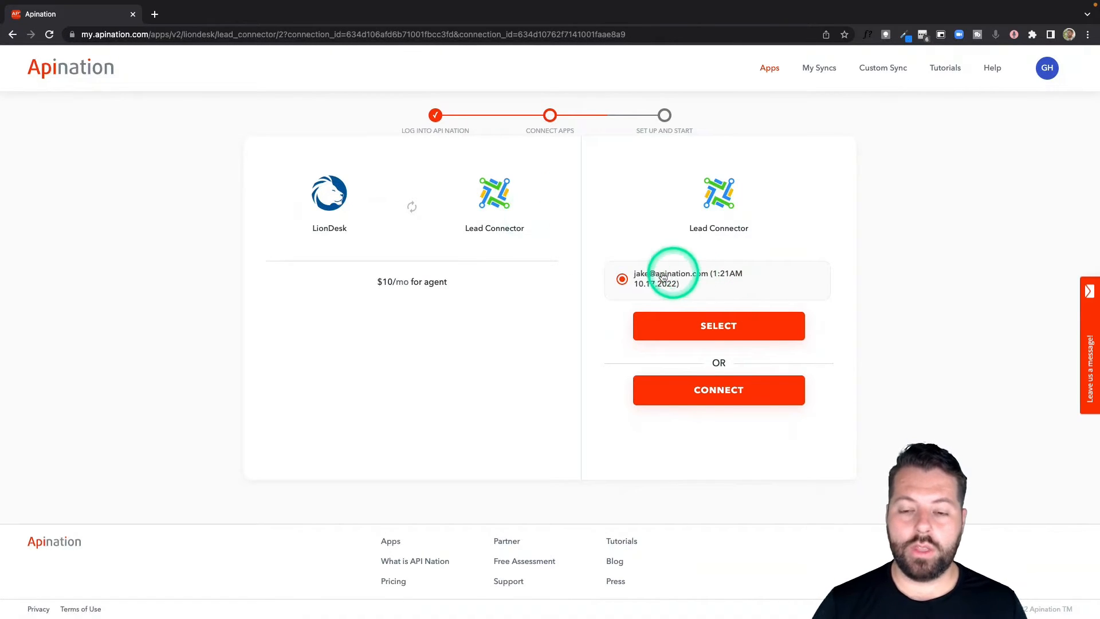
left_click(689, 332)
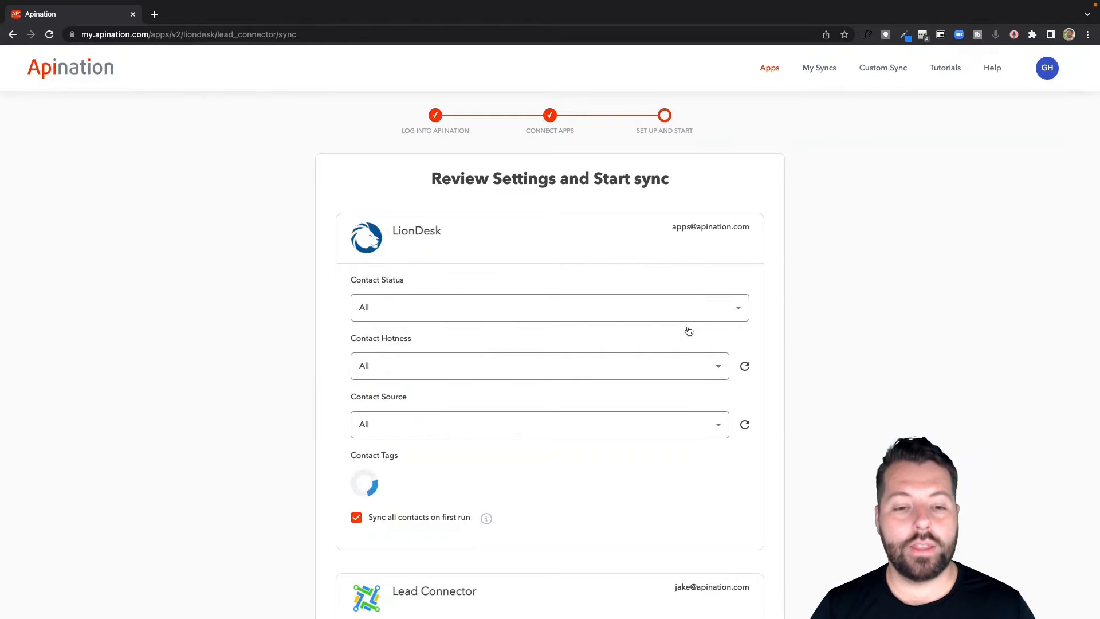
Prevent overwriting of existing information in Lead Connector fields and subscribe to the $10 monthly plan
scroll(689, 332, "down", 3)
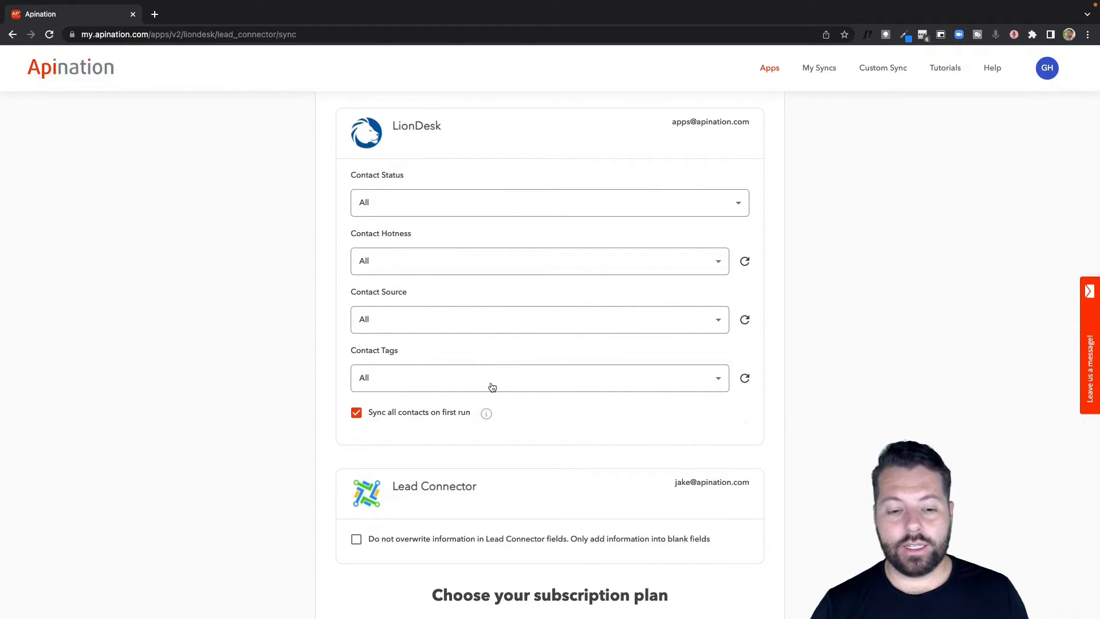
scroll(533, 437, "down", 3)
scroll(534, 441, "up", 2)
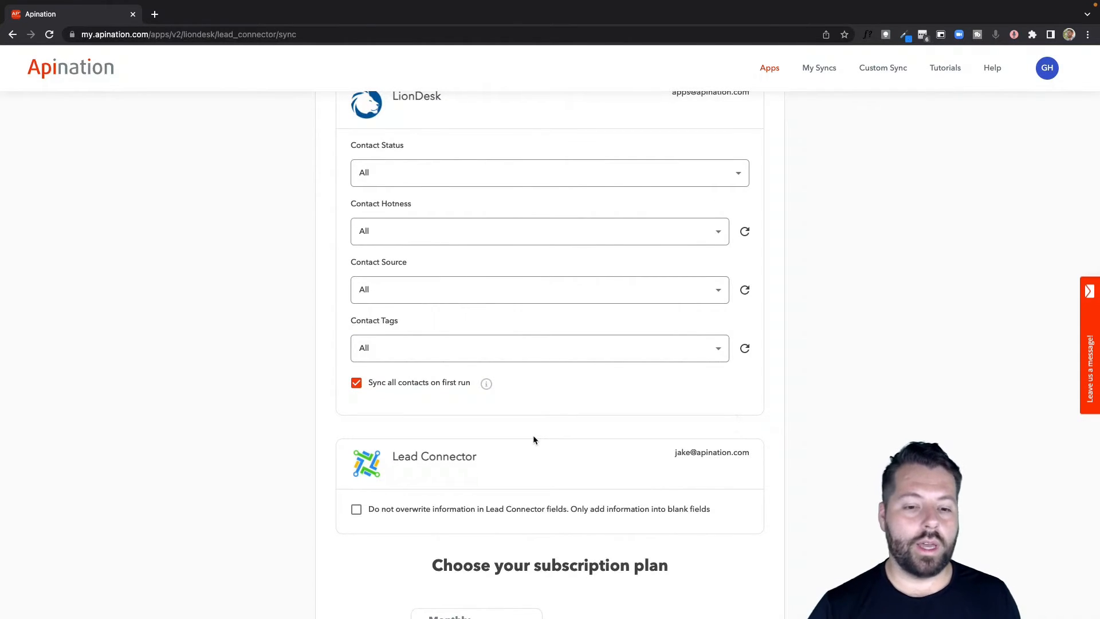
scroll(414, 397, "down", 5)
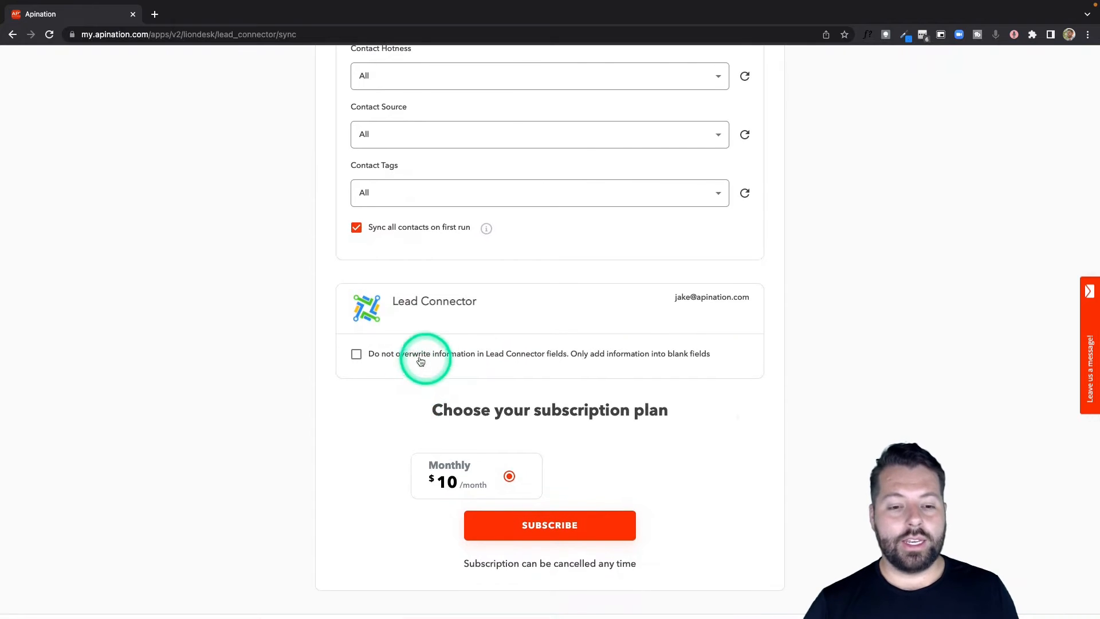
left_click(512, 361)
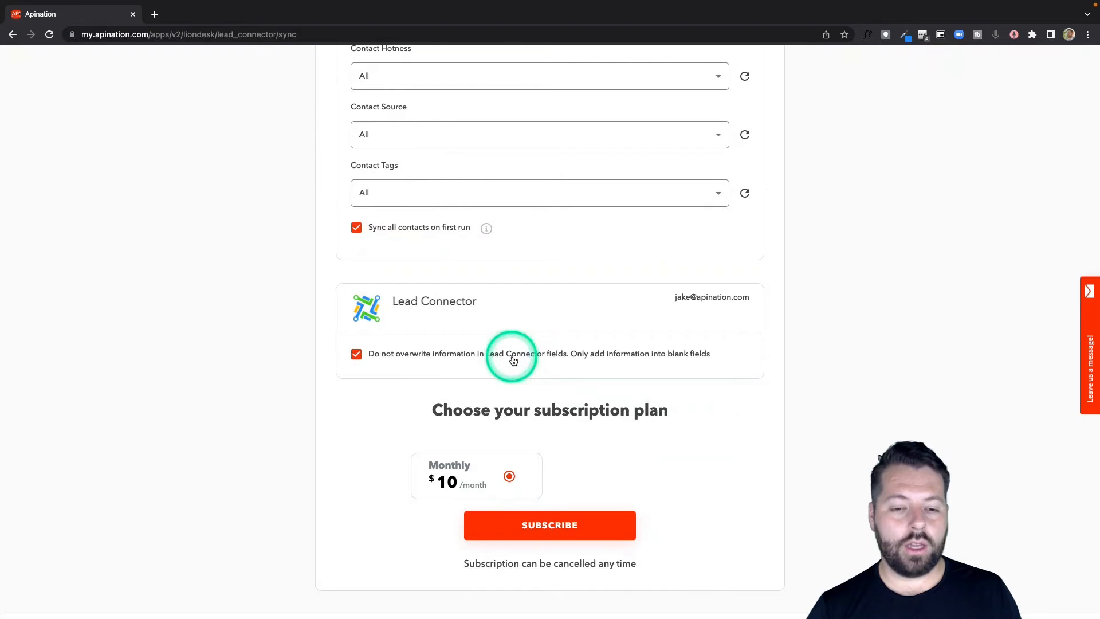
left_click(559, 528)
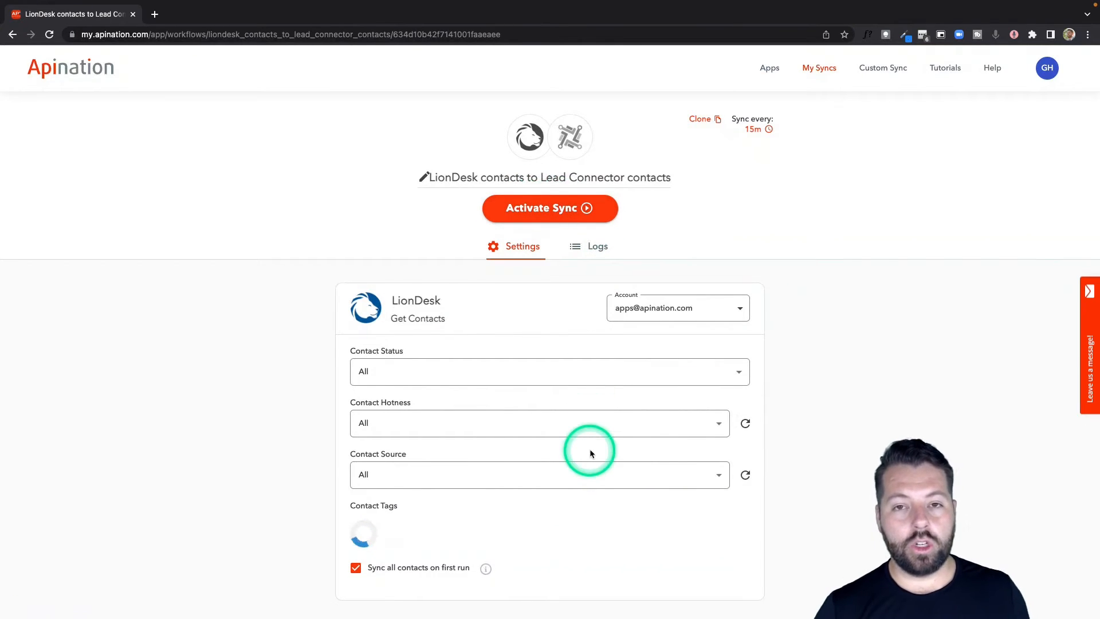
Review the sync's LionDesk contact criteria, the Lead Connector overwrite option and the fields available for filtering
scroll(589, 453, "down", 3)
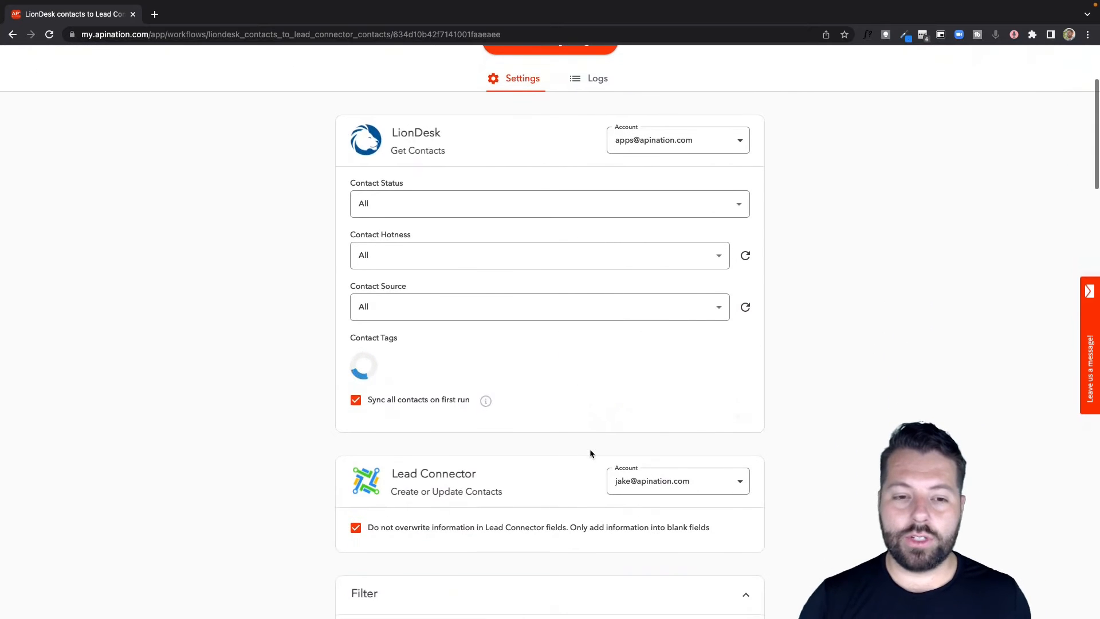
scroll(590, 453, "down", 4)
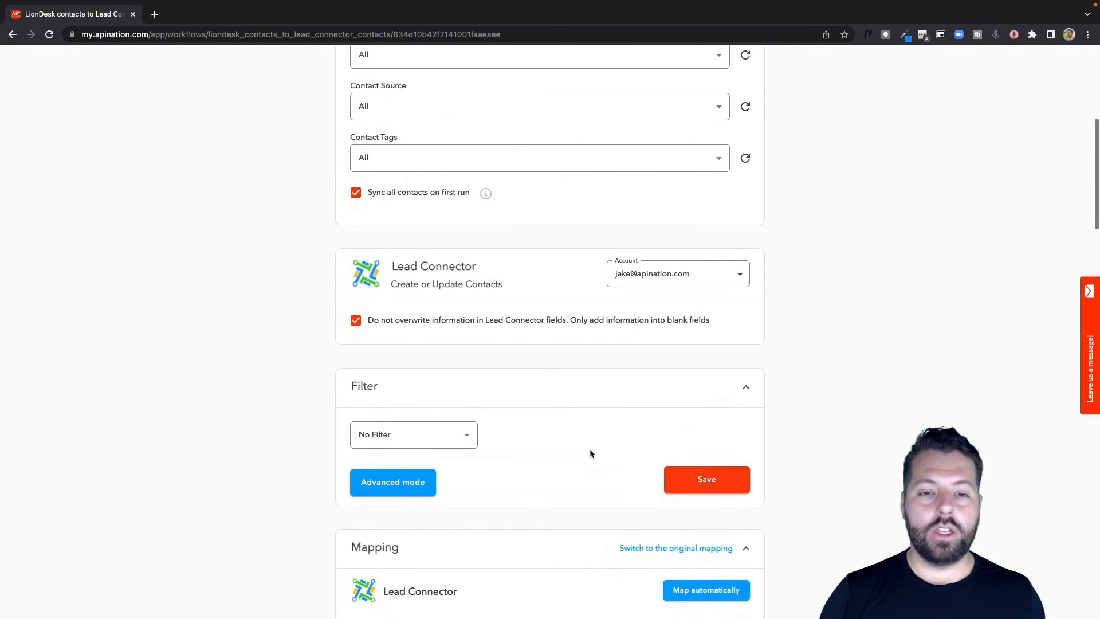
scroll(590, 453, "up", 4)
scroll(590, 453, "down", 2)
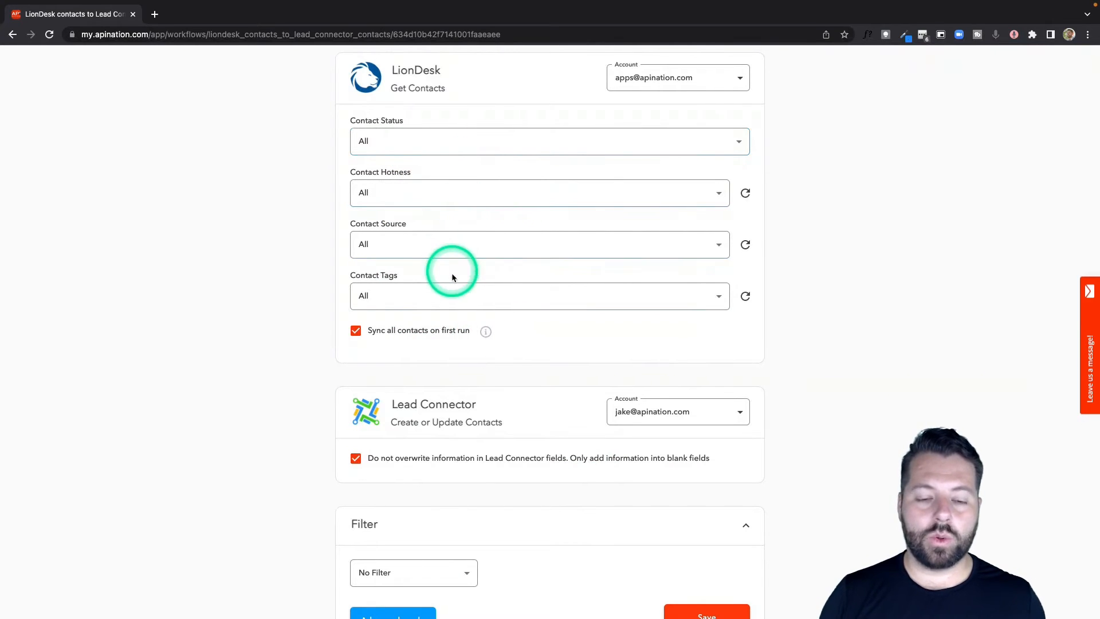
scroll(464, 344, "down", 4)
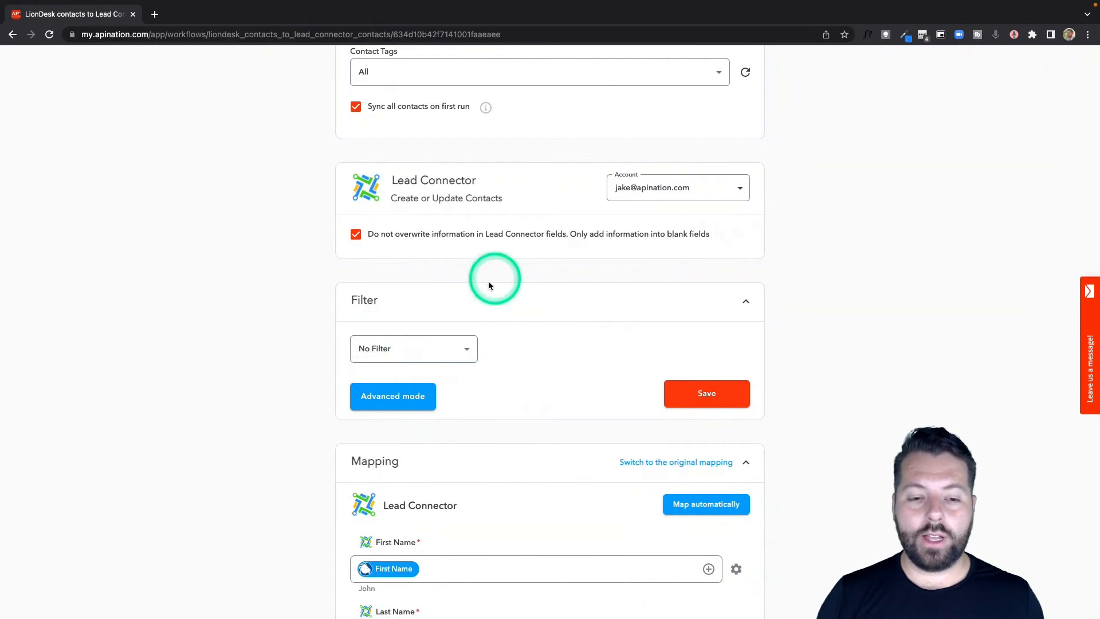
left_click(462, 349)
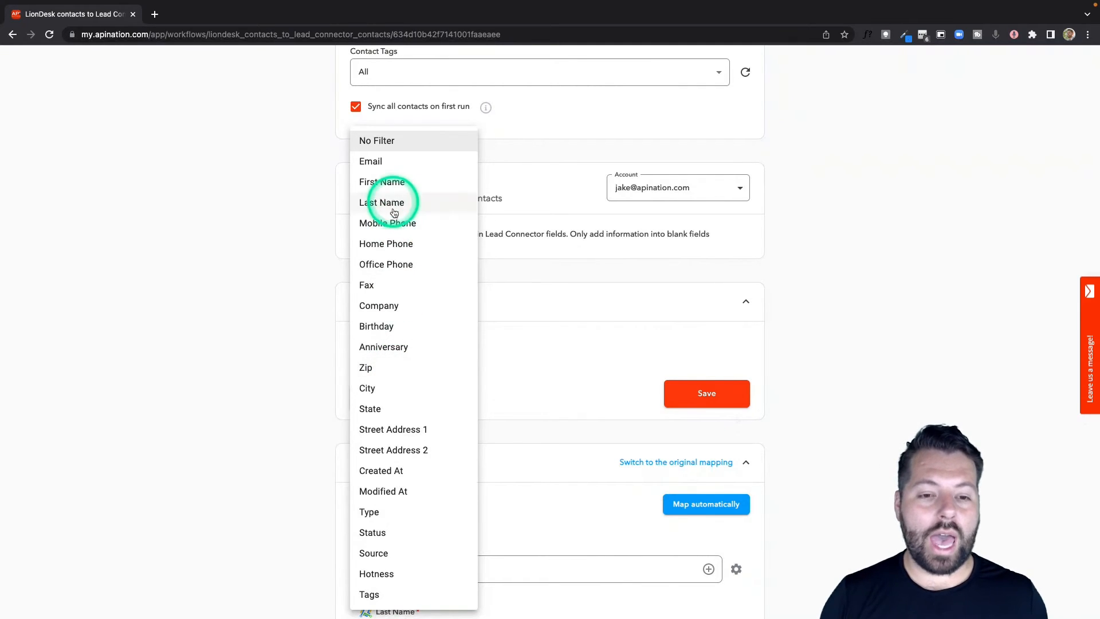
left_click(551, 383)
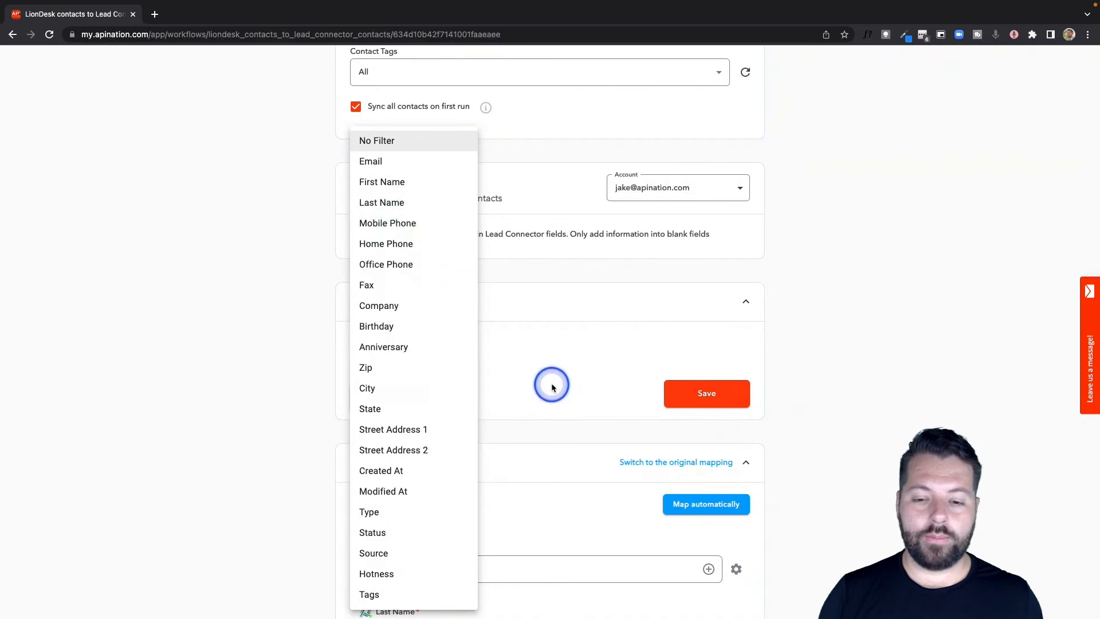
scroll(551, 383, "down", 5)
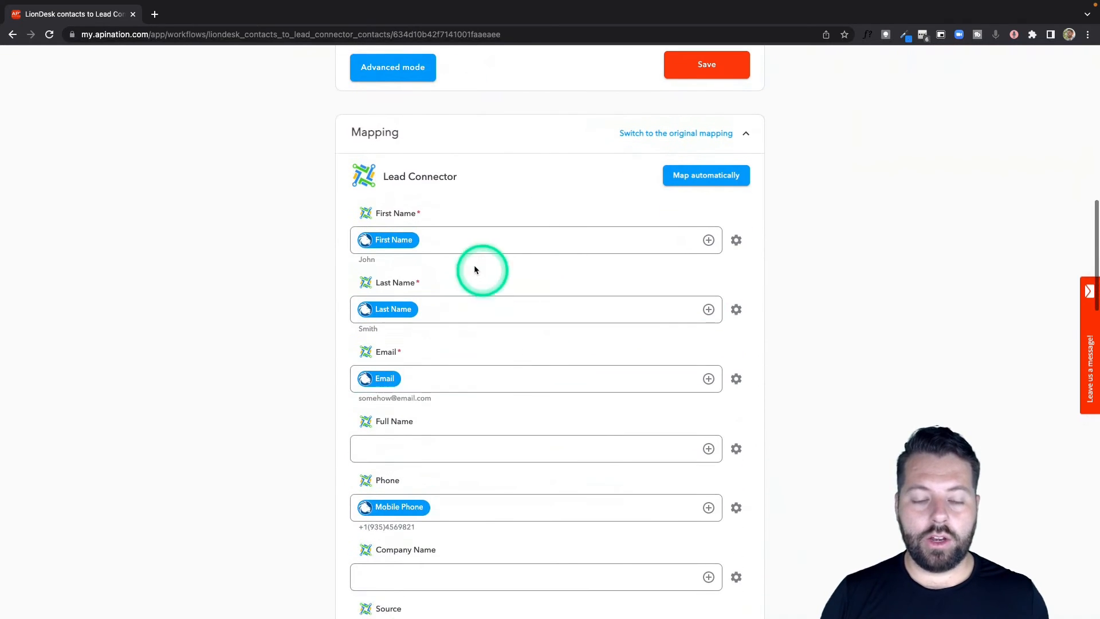
Map Lead Connector's Date of Birth field to the LionDesk Birthday field
left_click(411, 246)
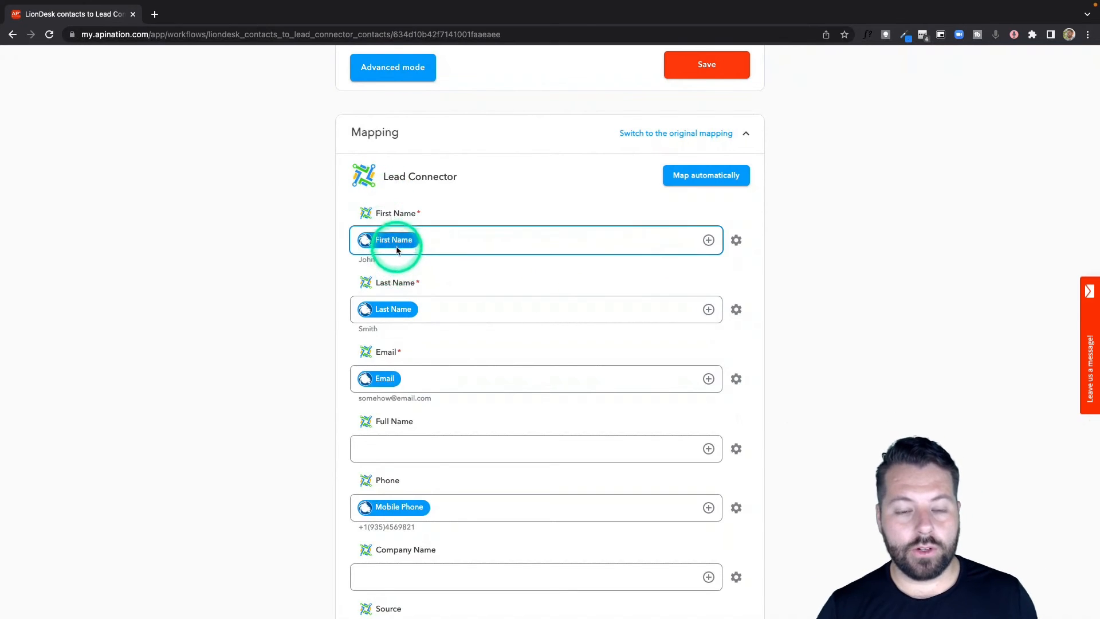
scroll(400, 325, "down", 2)
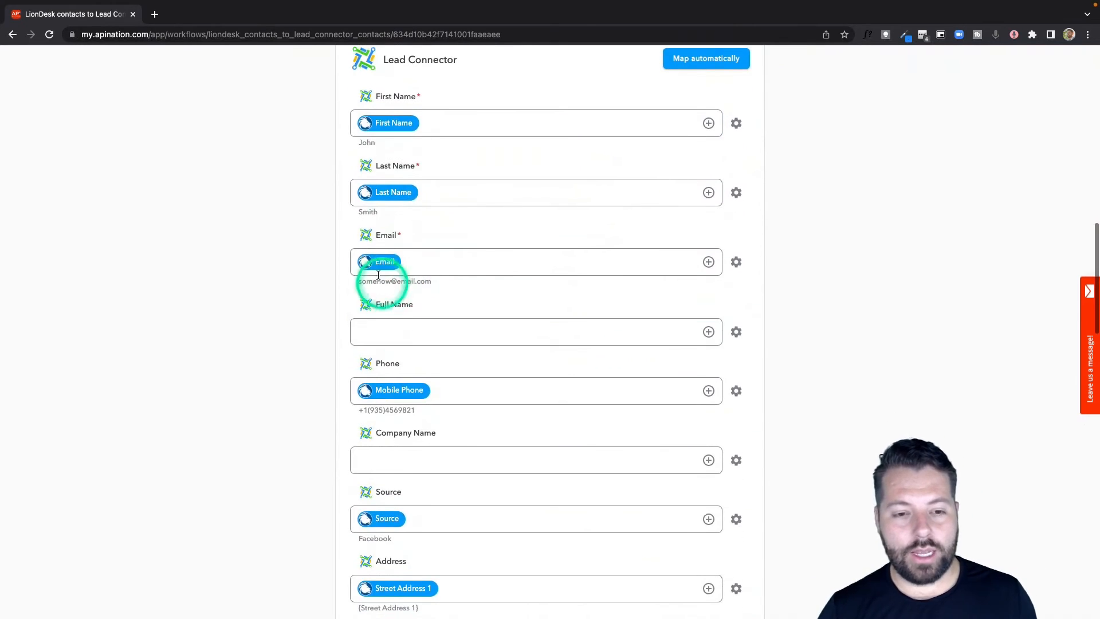
scroll(433, 381, "down", 3)
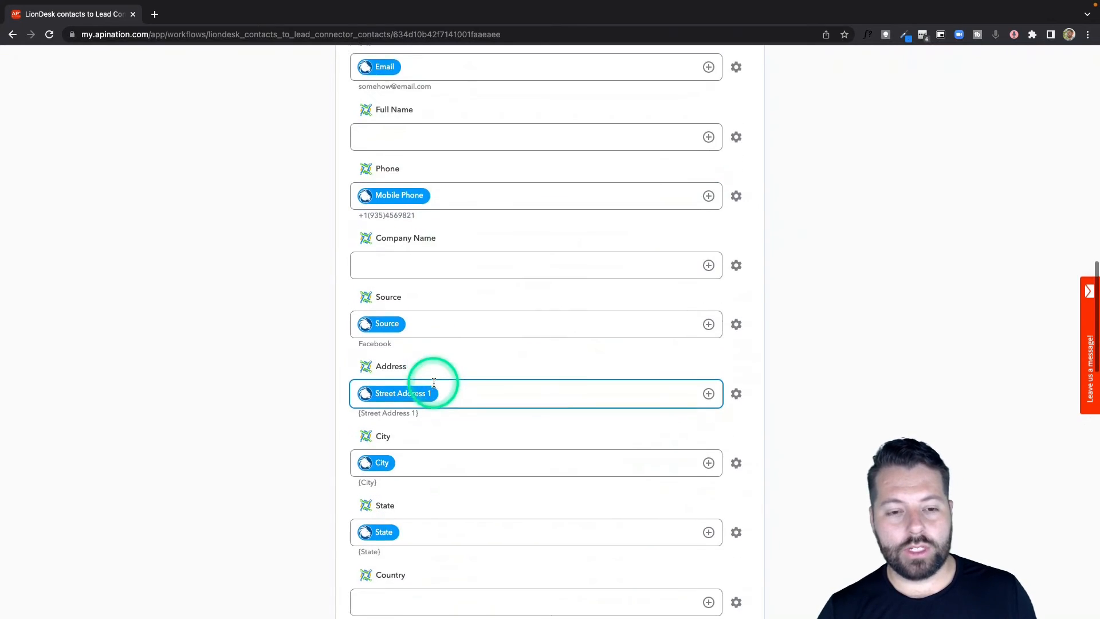
scroll(433, 383, "down", 6)
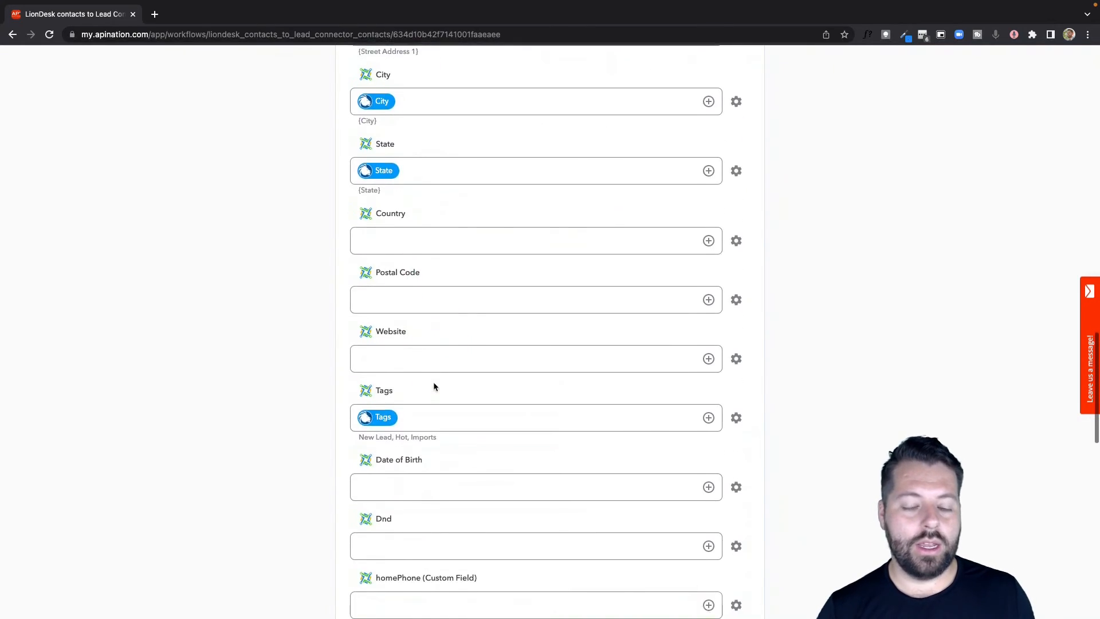
scroll(434, 387, "down", 4)
left_click(709, 255)
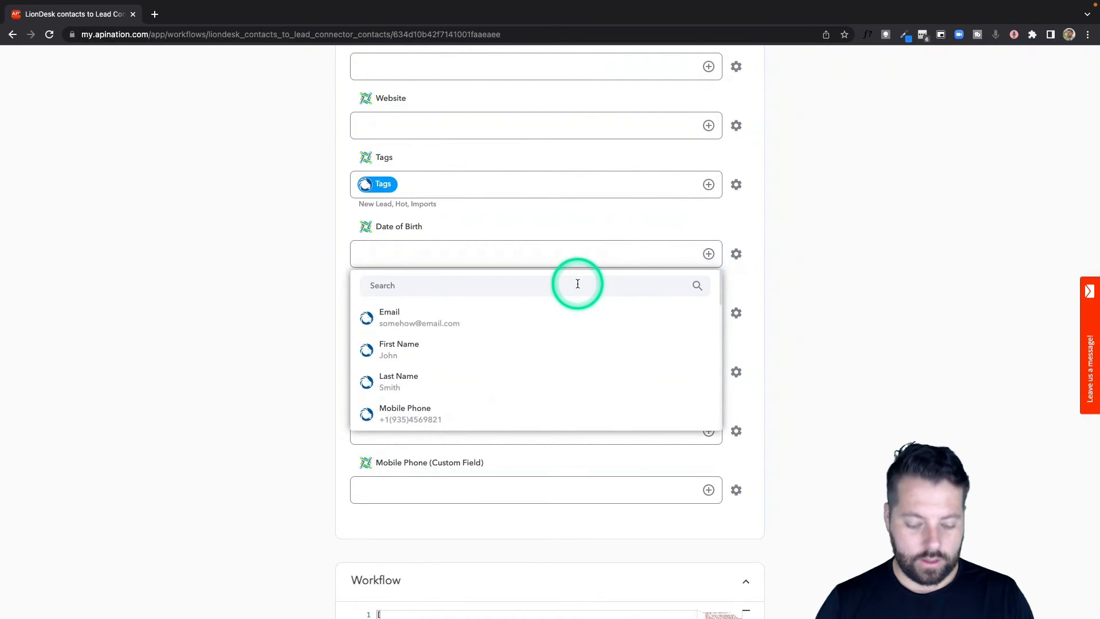
type("b")
left_click(515, 346)
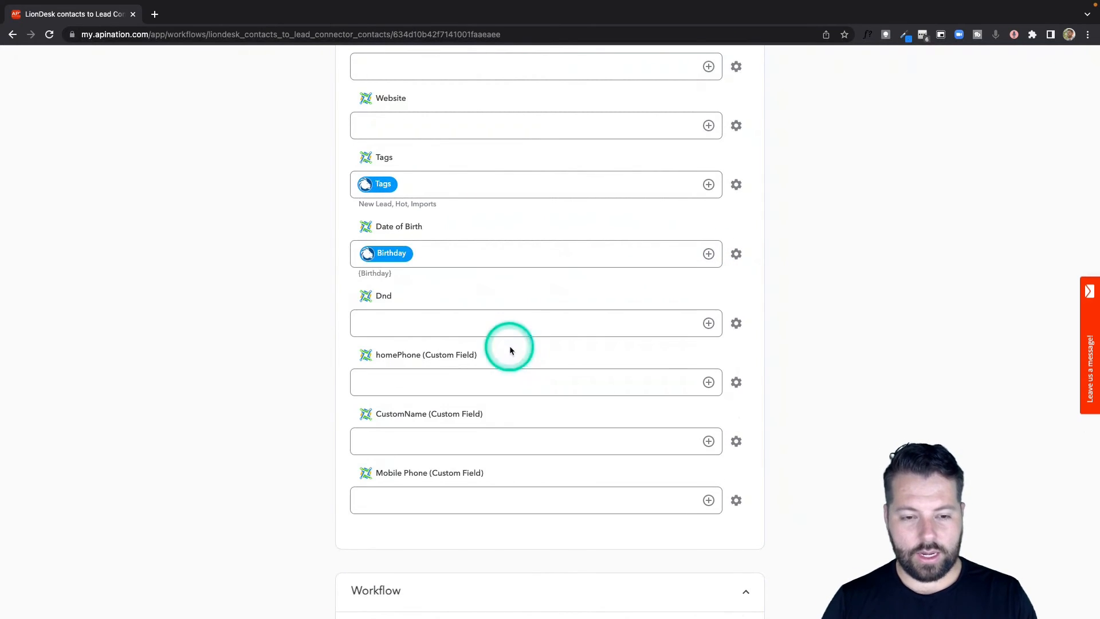
Activate the LionDesk contacts to Lead Connector contacts sync with the configured mapping
scroll(338, 357, "up", 20)
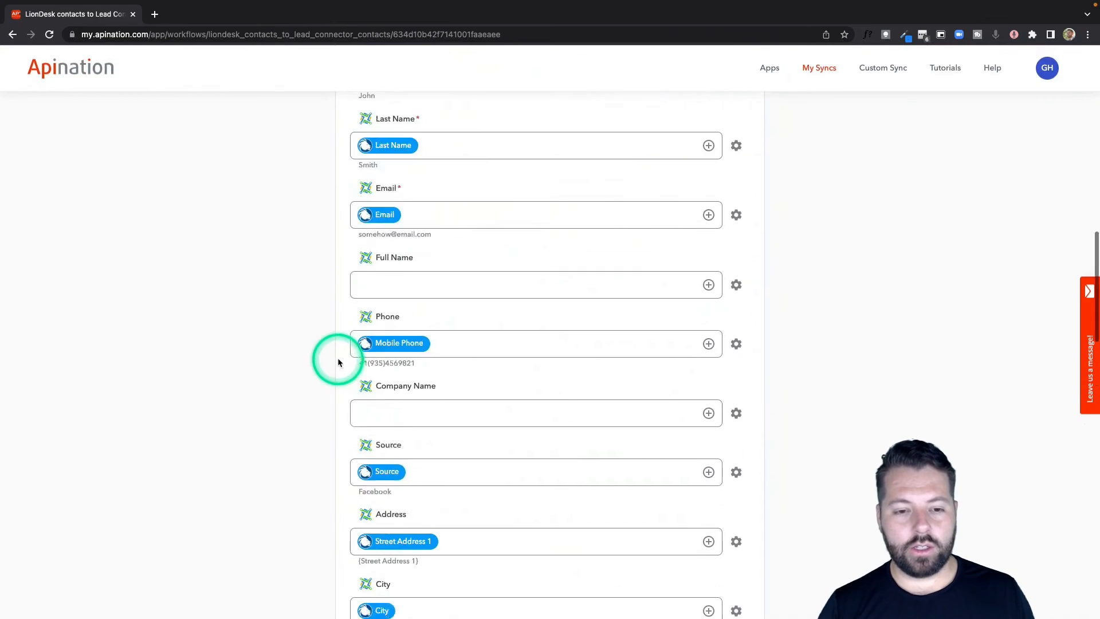
scroll(513, 249, "up", 5)
left_click(549, 162)
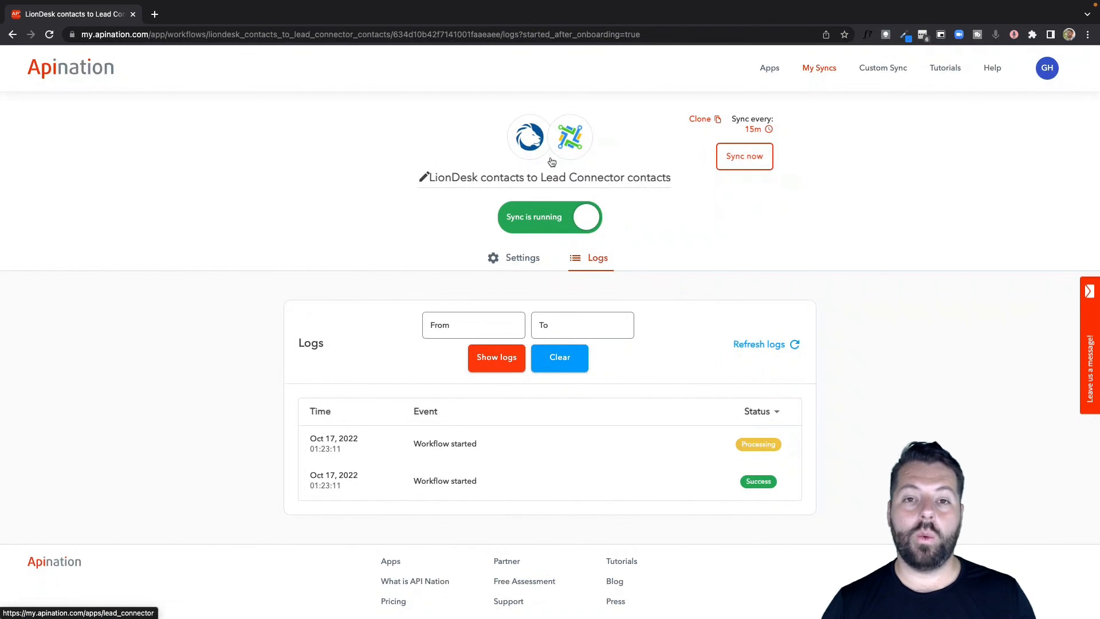
left_click(582, 574)
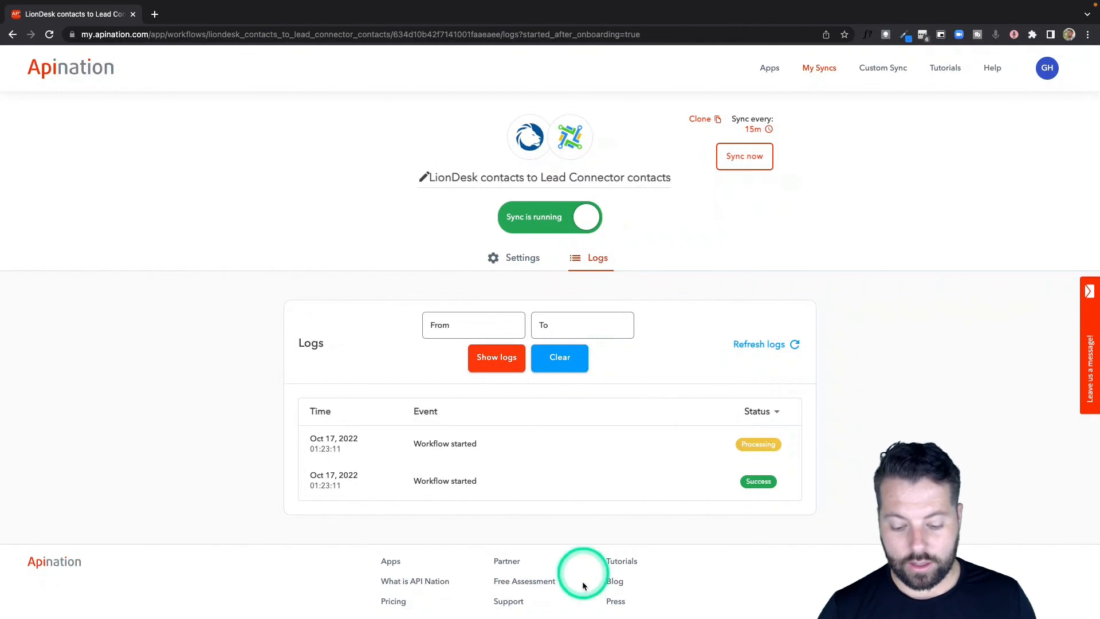